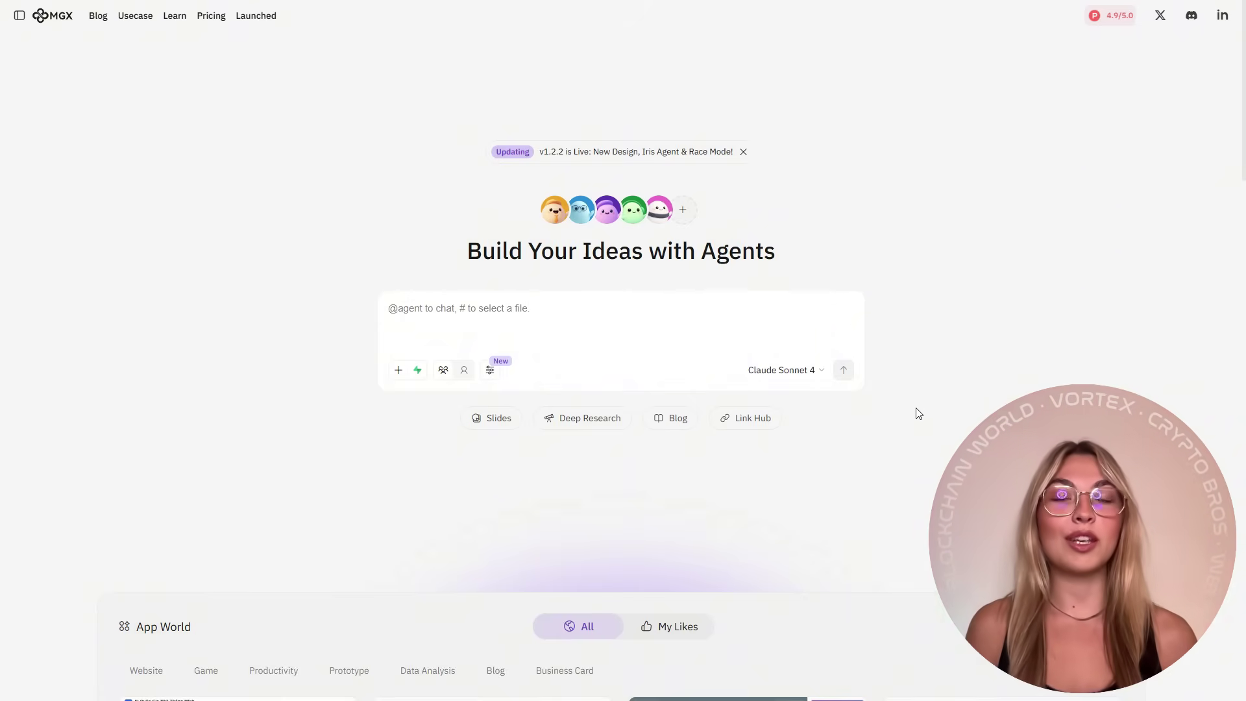
{"action": "scroll", "coordinate": [986, 329], "scroll_direction": "down", "scroll_amount": 4}
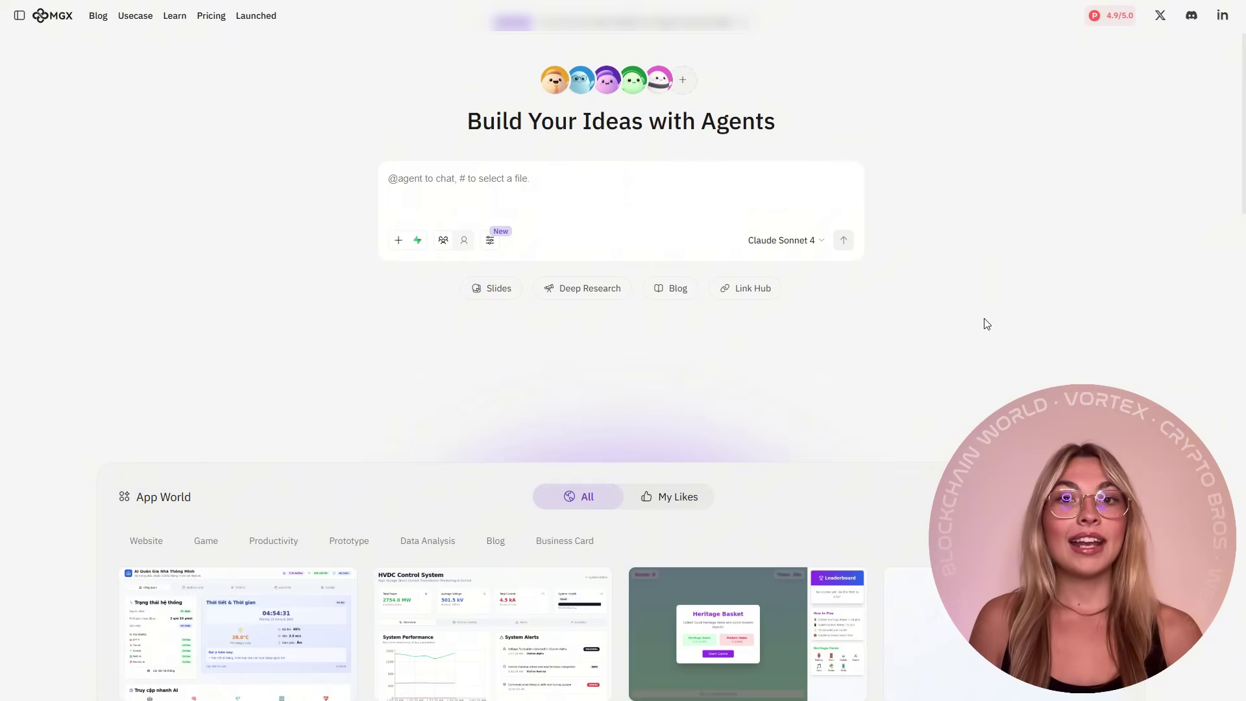
{"action": "type", "text": "@David for da"}
{"action": "scroll", "coordinate": [986, 252], "scroll_direction": "down", "scroll_amount": 2}
{"action": "scroll", "coordinate": [987, 250], "scroll_direction": "down", "scroll_amount": 1}
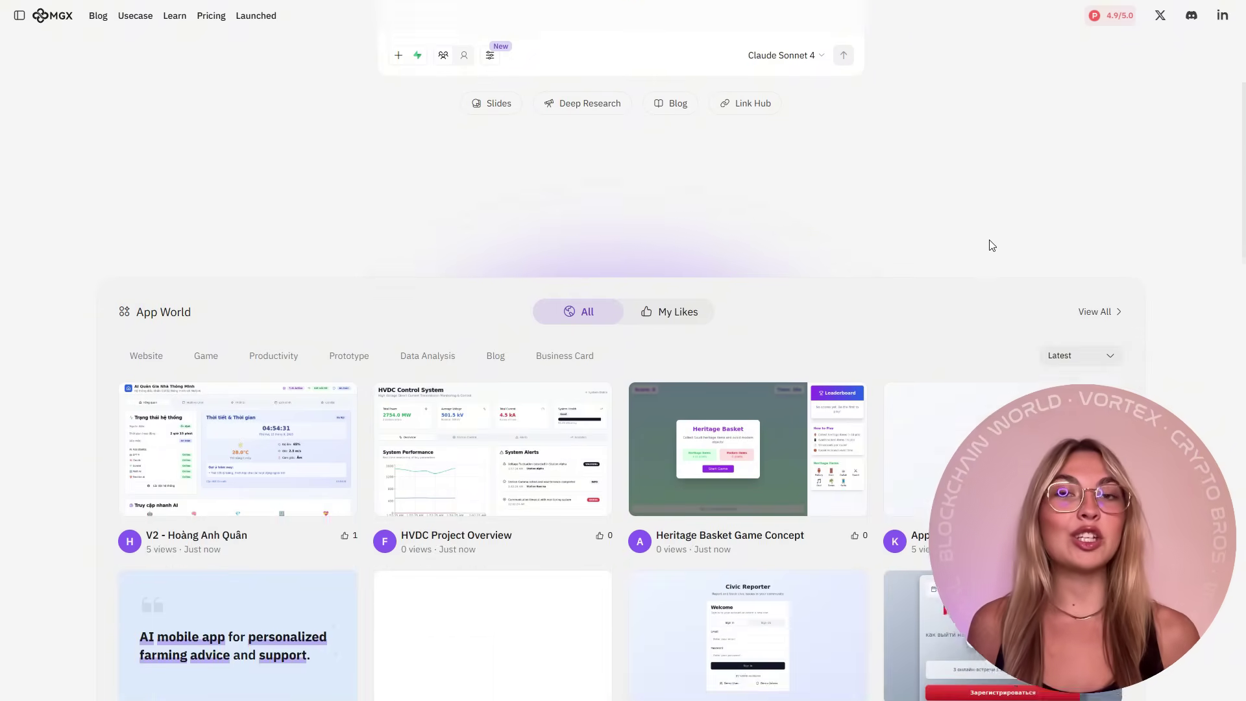
{"action": "scroll", "coordinate": [989, 247], "scroll_direction": "down", "scroll_amount": 1}
{"action": "scroll", "coordinate": [989, 245], "scroll_direction": "down", "scroll_amount": 2}
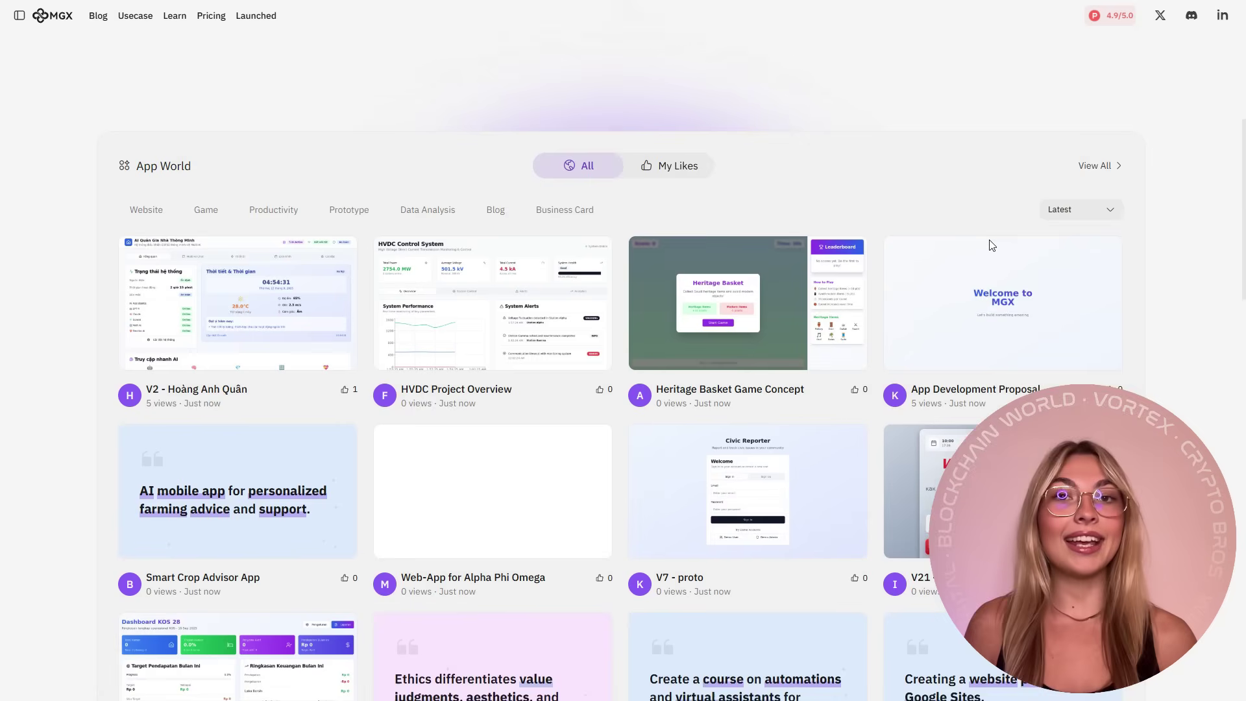
{"action": "scroll", "coordinate": [989, 246], "scroll_direction": "down", "scroll_amount": 1}
{"action": "scroll", "coordinate": [989, 245], "scroll_direction": "down", "scroll_amount": 1}
{"action": "scroll", "coordinate": [1135, 258], "scroll_direction": "down", "scroll_amount": 1}
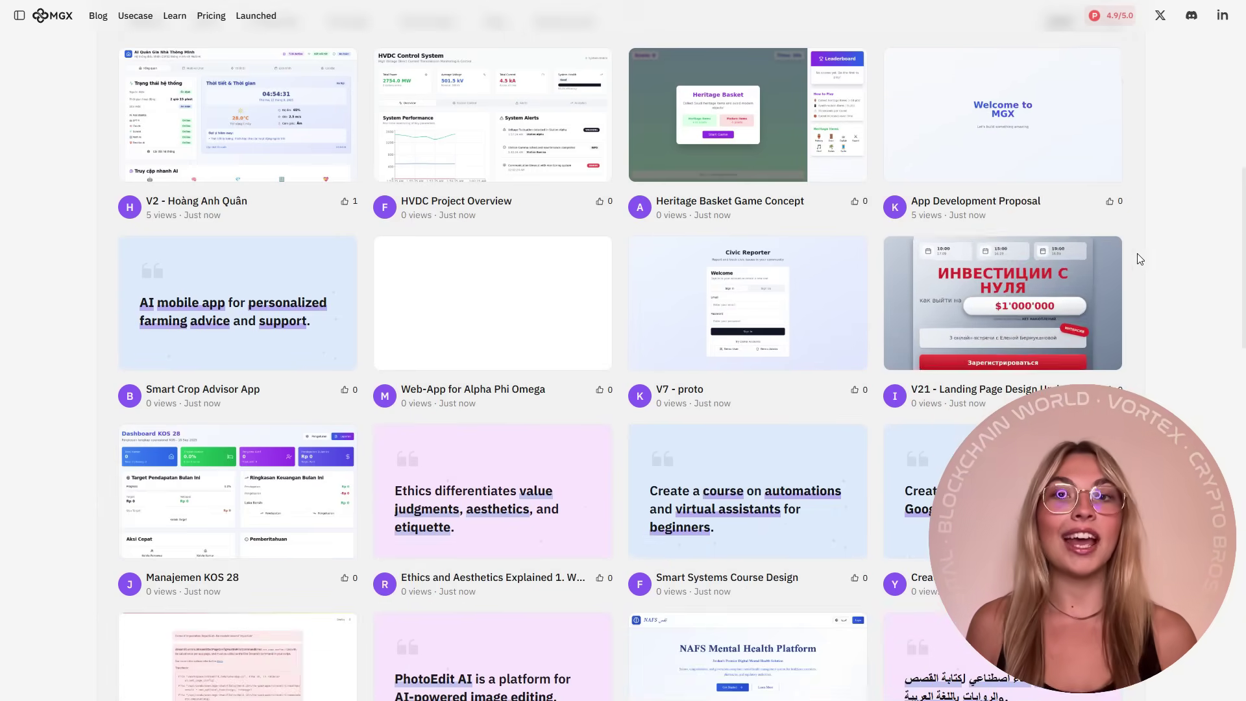
{"action": "scroll", "coordinate": [1185, 270], "scroll_direction": "down", "scroll_amount": 1}
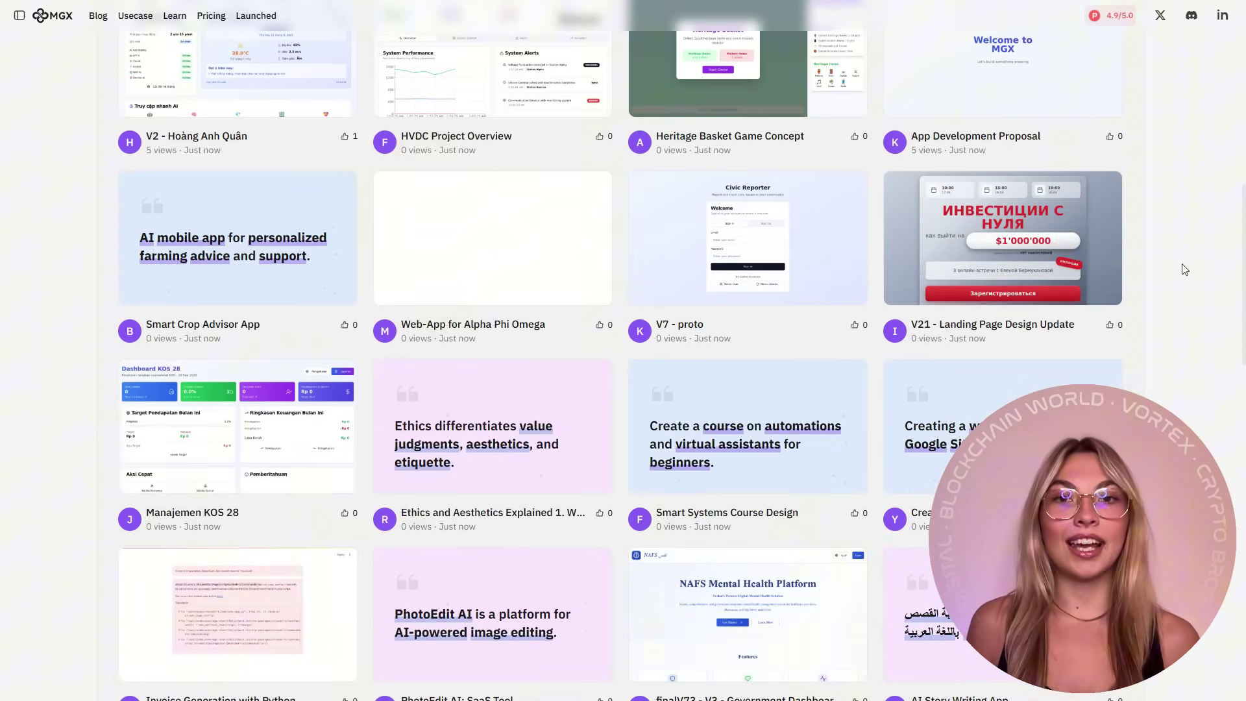
{"action": "scroll", "coordinate": [1184, 270], "scroll_direction": "down", "scroll_amount": 2}
{"action": "scroll", "coordinate": [1184, 270], "scroll_direction": "down", "scroll_amount": 1}
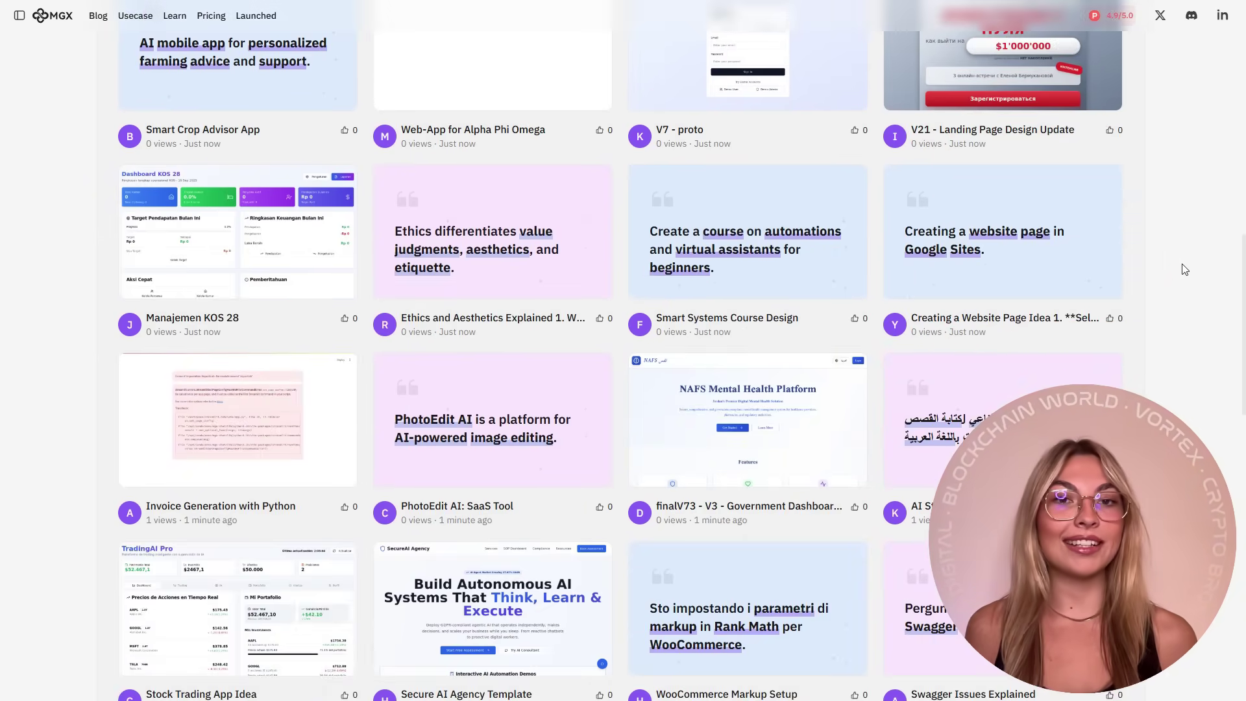
{"action": "scroll", "coordinate": [1184, 270], "scroll_direction": "down", "scroll_amount": 1}
{"action": "scroll", "coordinate": [1185, 270], "scroll_direction": "down", "scroll_amount": 1}
{"action": "scroll", "coordinate": [1185, 269], "scroll_direction": "down", "scroll_amount": 1}
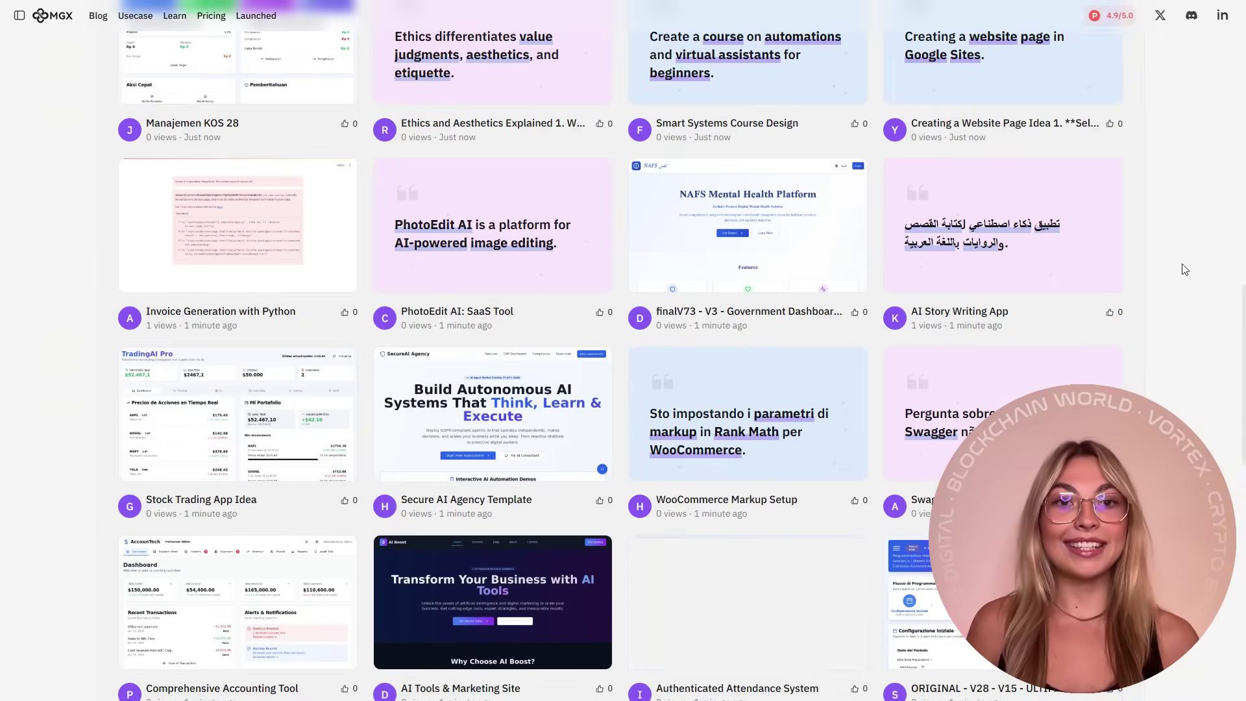
{"action": "scroll", "coordinate": [1184, 270], "scroll_direction": "down", "scroll_amount": 1}
{"action": "scroll", "coordinate": [1184, 270], "scroll_direction": "down", "scroll_amount": 1}
{"action": "scroll", "coordinate": [1185, 269], "scroll_direction": "down", "scroll_amount": 1}
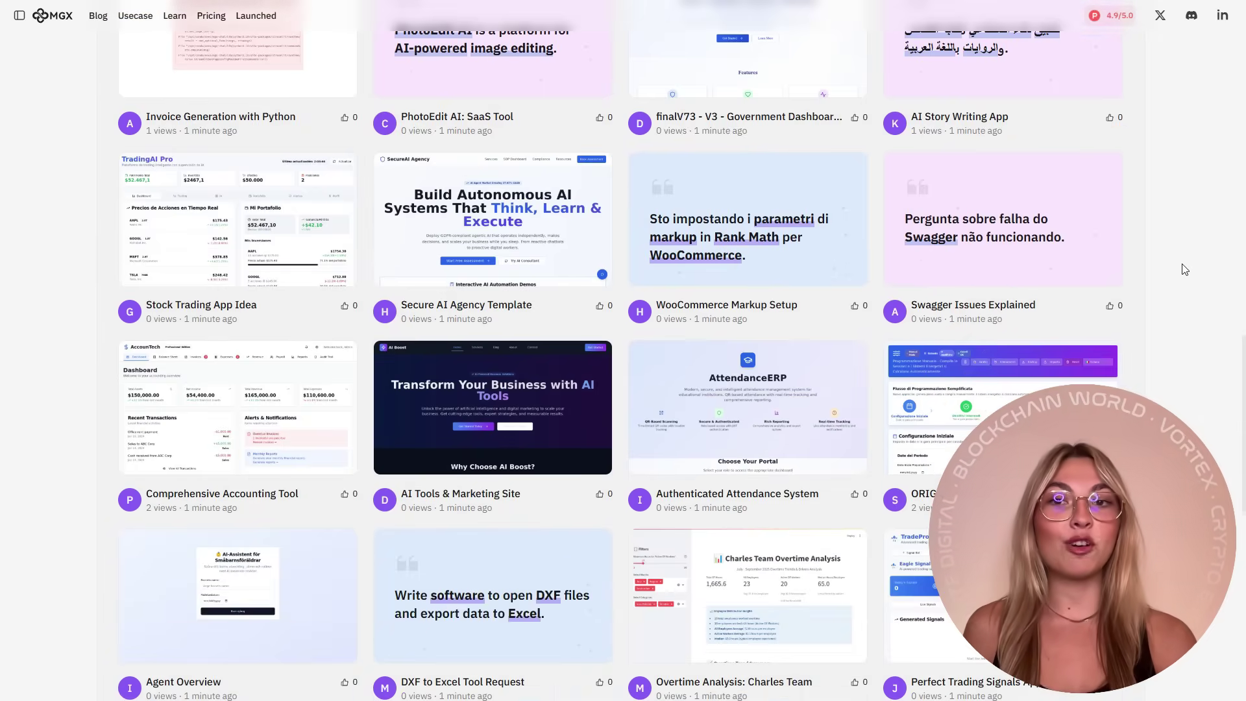
{"action": "scroll", "coordinate": [1184, 269], "scroll_direction": "down", "scroll_amount": 1}
{"action": "scroll", "coordinate": [1185, 269], "scroll_direction": "down", "scroll_amount": 2}
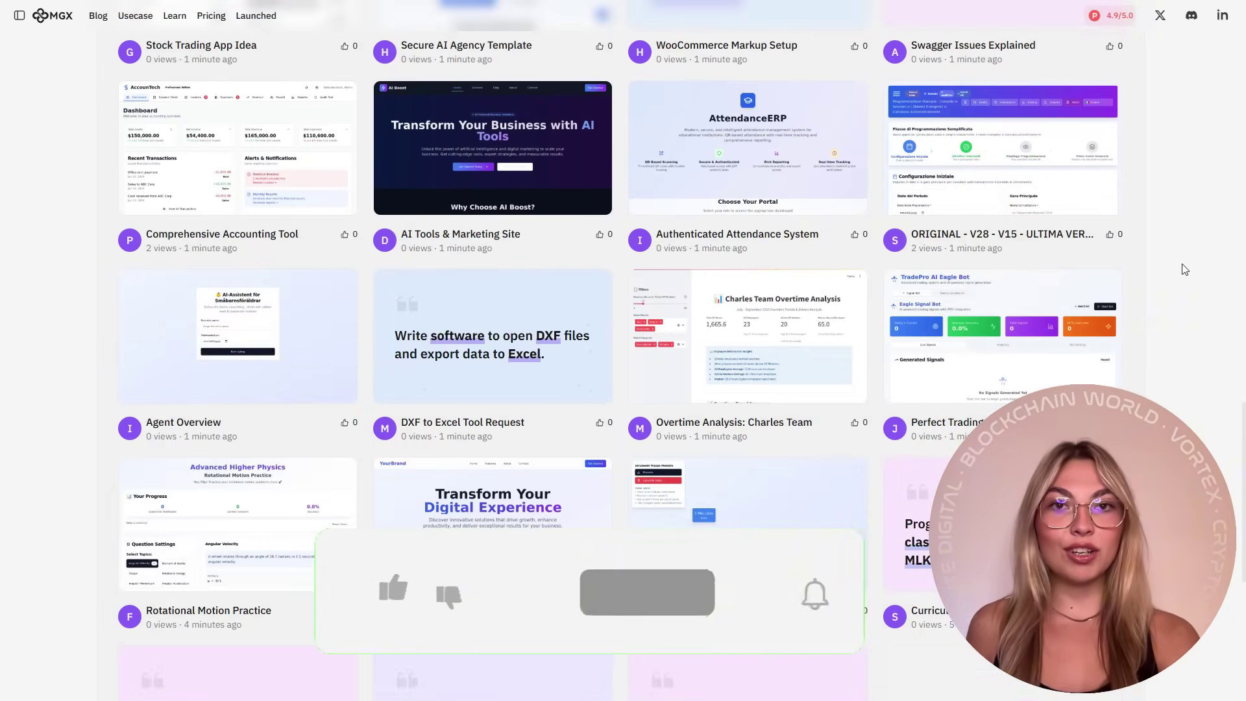
{"action": "scroll", "coordinate": [1184, 270], "scroll_direction": "down", "scroll_amount": 1}
{"action": "scroll", "coordinate": [1185, 270], "scroll_direction": "down", "scroll_amount": 1}
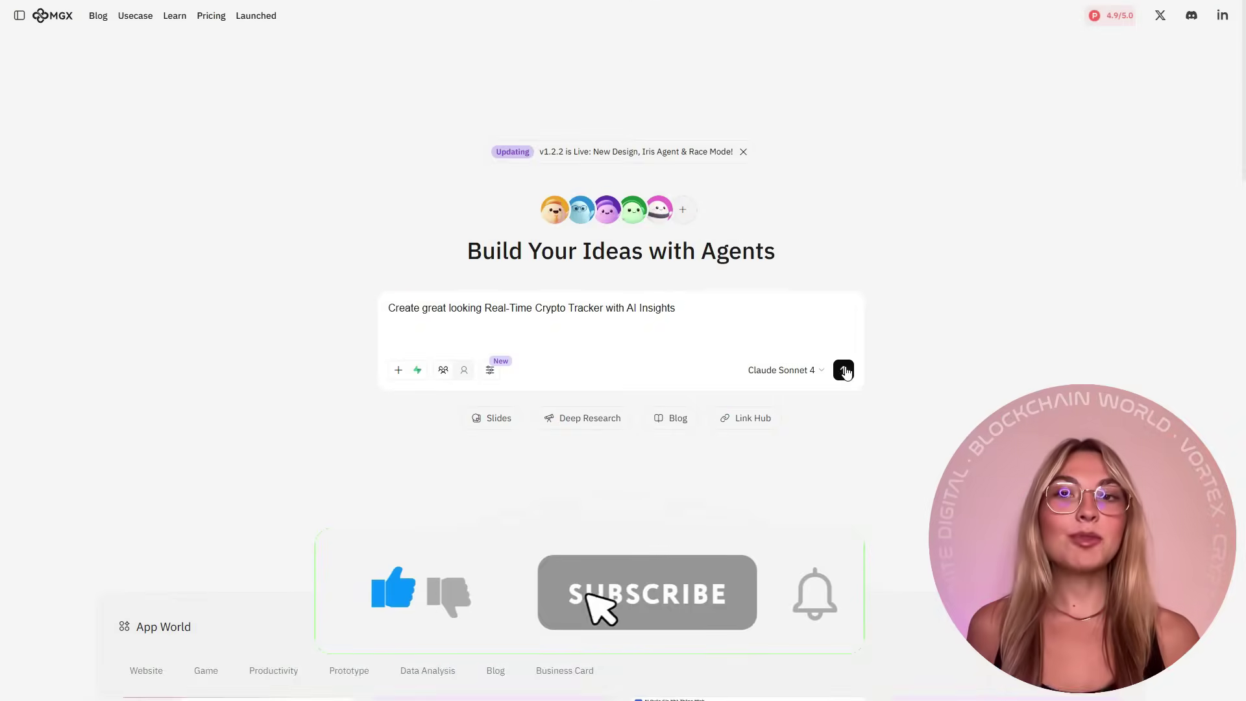
Submit the crypto tracker prompt to the MGX agents.
{"action": "left_click", "coordinate": [844, 370]}
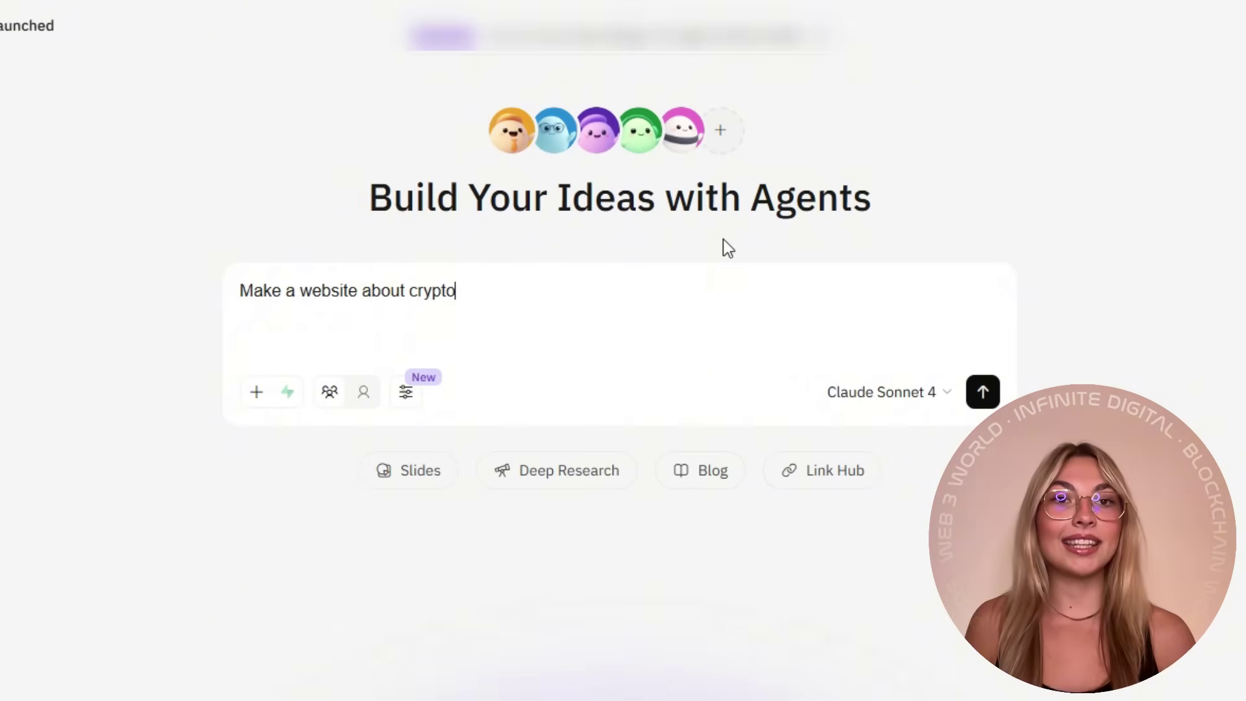
Send 'Make a website about crypto' with Deep Research enabled and approve the research plan.
{"action": "left_click", "coordinate": [408, 393]}
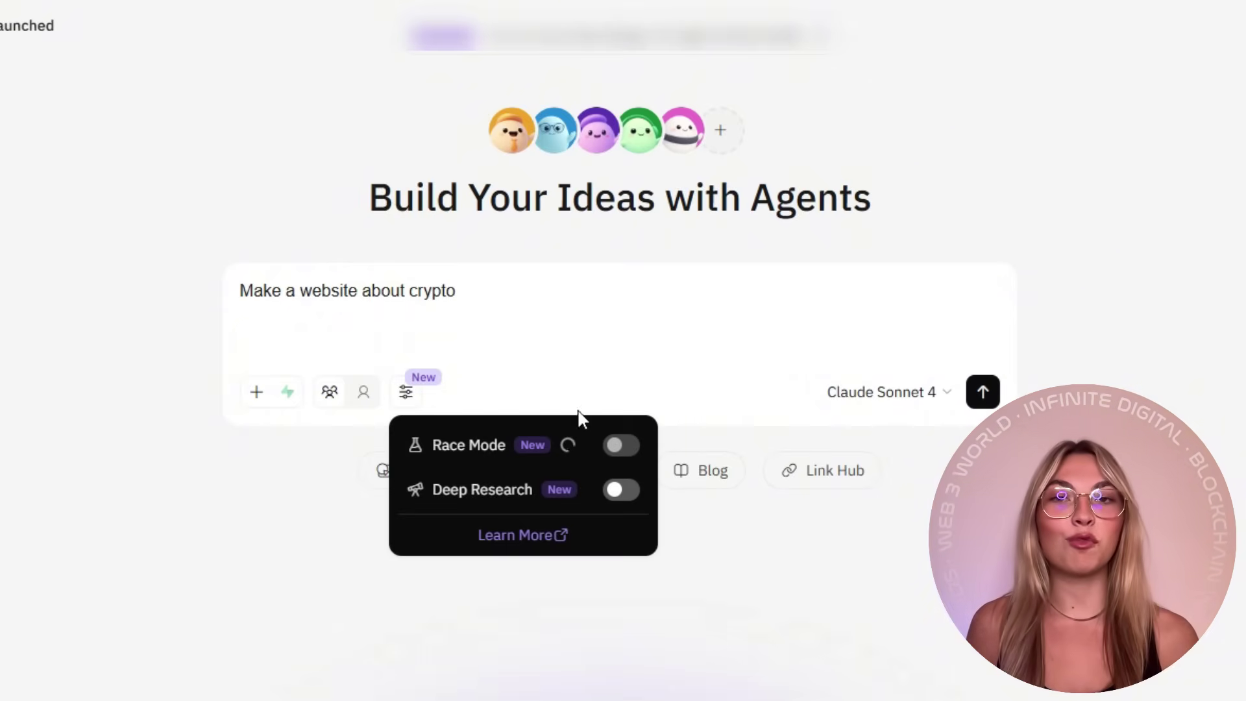
{"action": "left_click", "coordinate": [622, 491]}
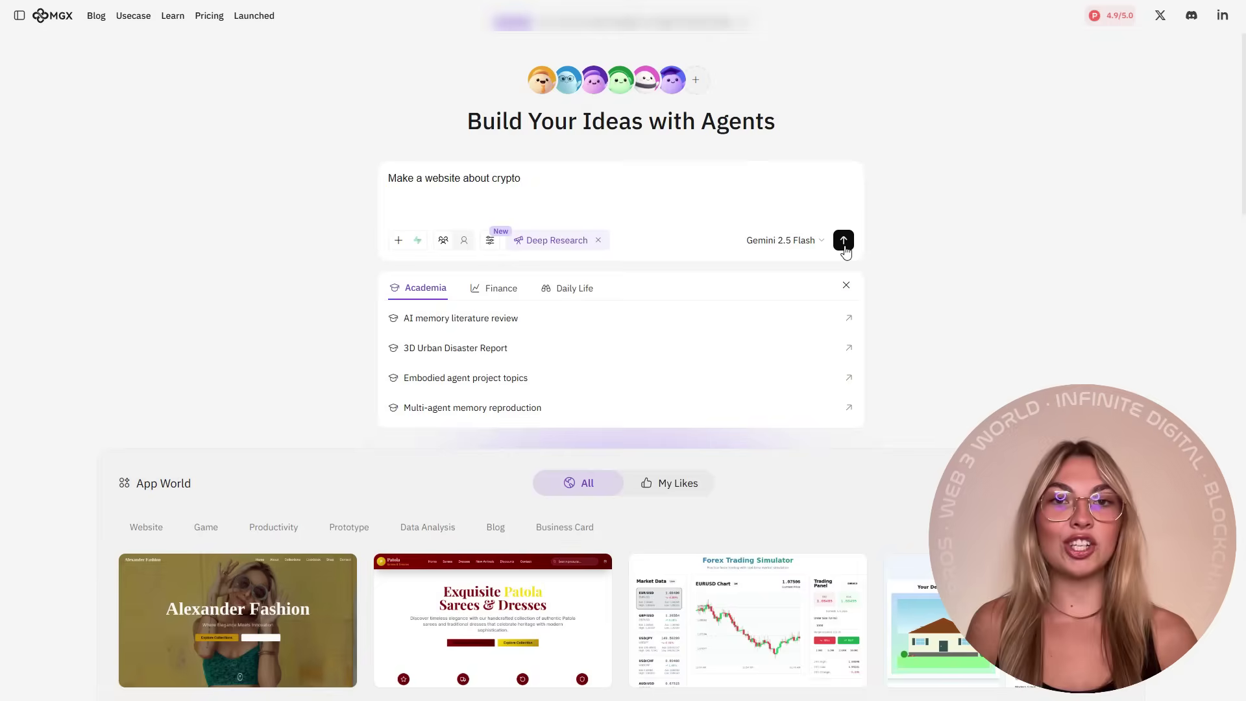
{"action": "left_click", "coordinate": [982, 392]}
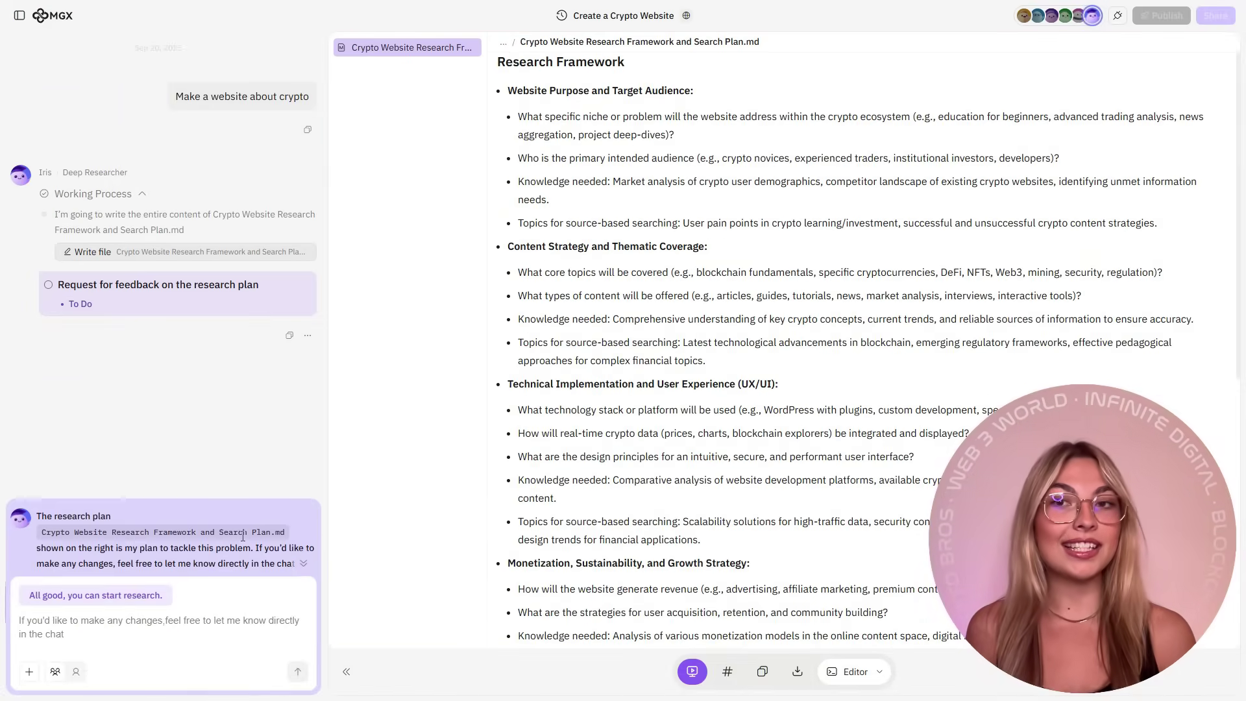
{"action": "left_click", "coordinate": [96, 595]}
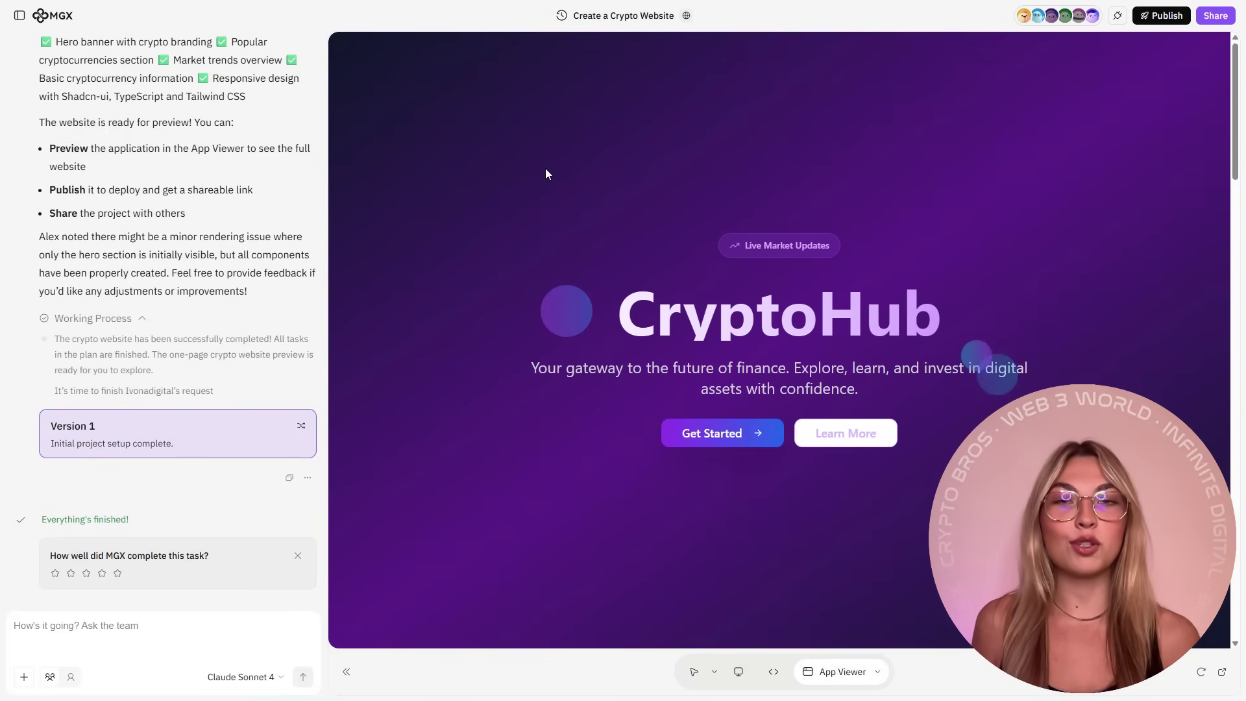
{"action": "scroll", "coordinate": [535, 174], "scroll_direction": "down", "scroll_amount": 1}
{"action": "scroll", "coordinate": [530, 176], "scroll_direction": "down", "scroll_amount": 1}
{"action": "scroll", "coordinate": [530, 176], "scroll_direction": "down", "scroll_amount": 1}
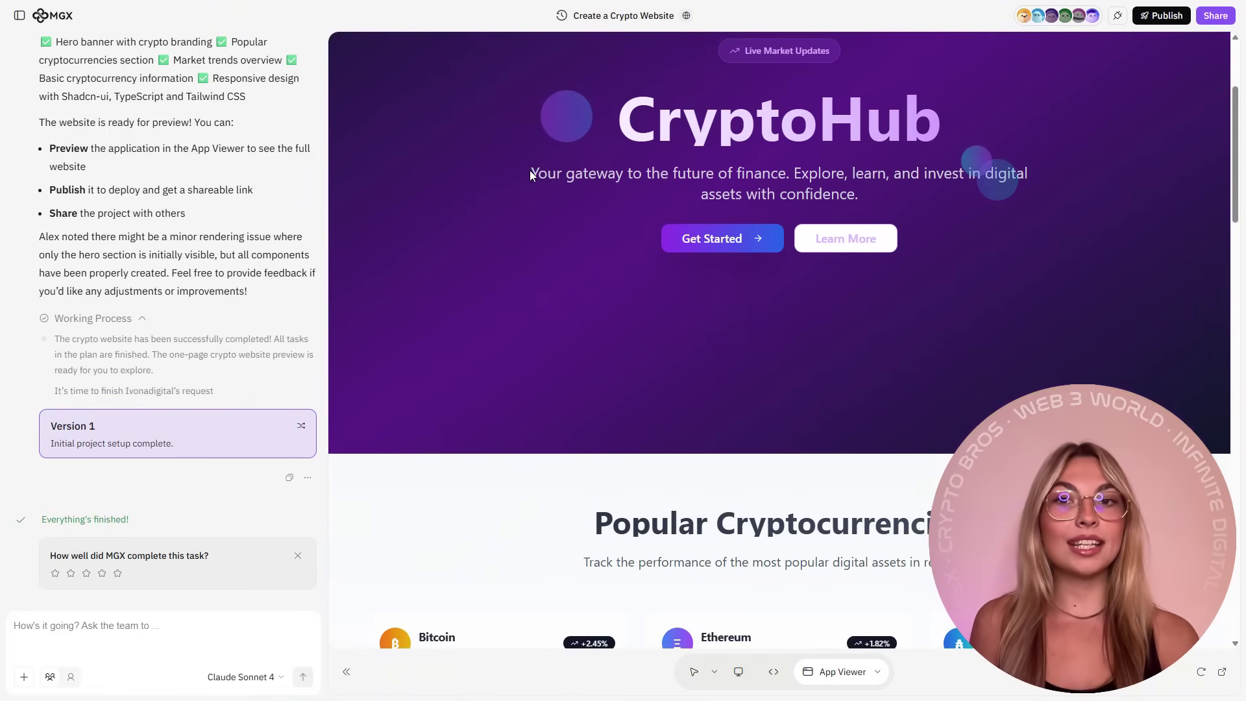
{"action": "scroll", "coordinate": [530, 176], "scroll_direction": "down", "scroll_amount": 2}
{"action": "scroll", "coordinate": [530, 175], "scroll_direction": "down", "scroll_amount": 2}
{"action": "scroll", "coordinate": [530, 175], "scroll_direction": "down", "scroll_amount": 2}
{"action": "scroll", "coordinate": [529, 175], "scroll_direction": "down", "scroll_amount": 2}
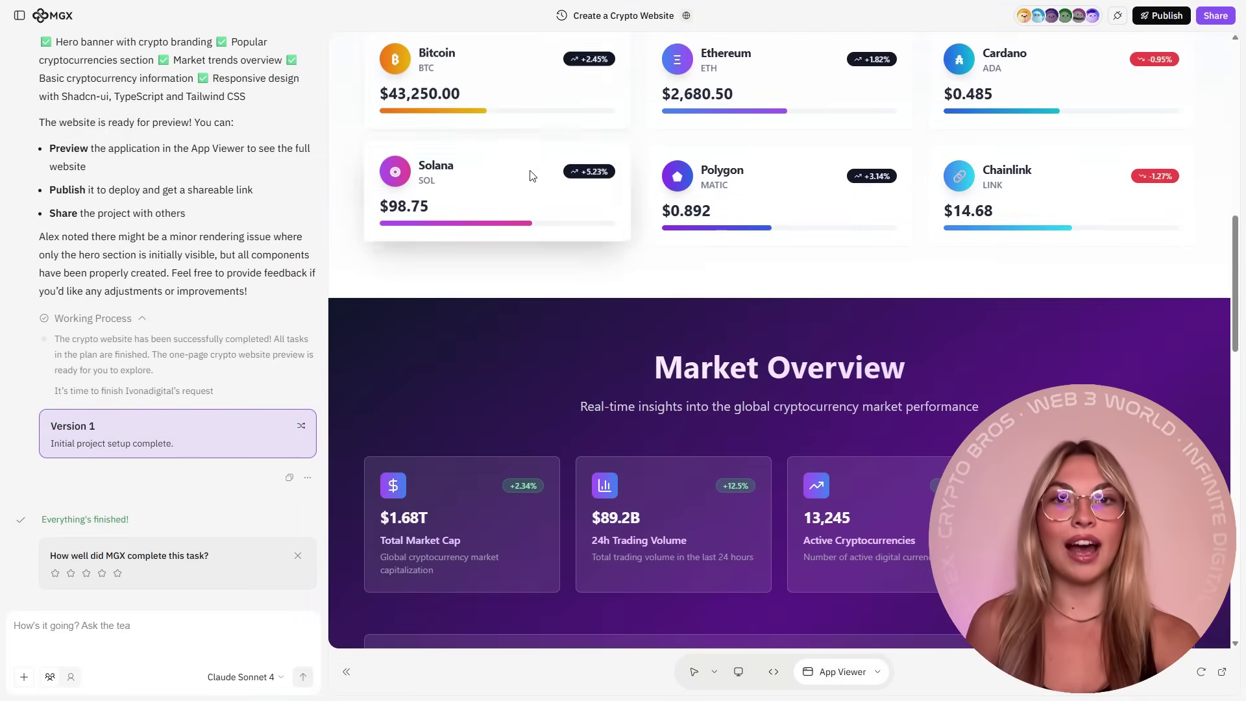
{"action": "scroll", "coordinate": [530, 175], "scroll_direction": "down", "scroll_amount": 3}
{"action": "scroll", "coordinate": [529, 176], "scroll_direction": "down", "scroll_amount": 2}
{"action": "scroll", "coordinate": [531, 181], "scroll_direction": "down", "scroll_amount": 3}
{"action": "scroll", "coordinate": [548, 189], "scroll_direction": "down", "scroll_amount": 2}
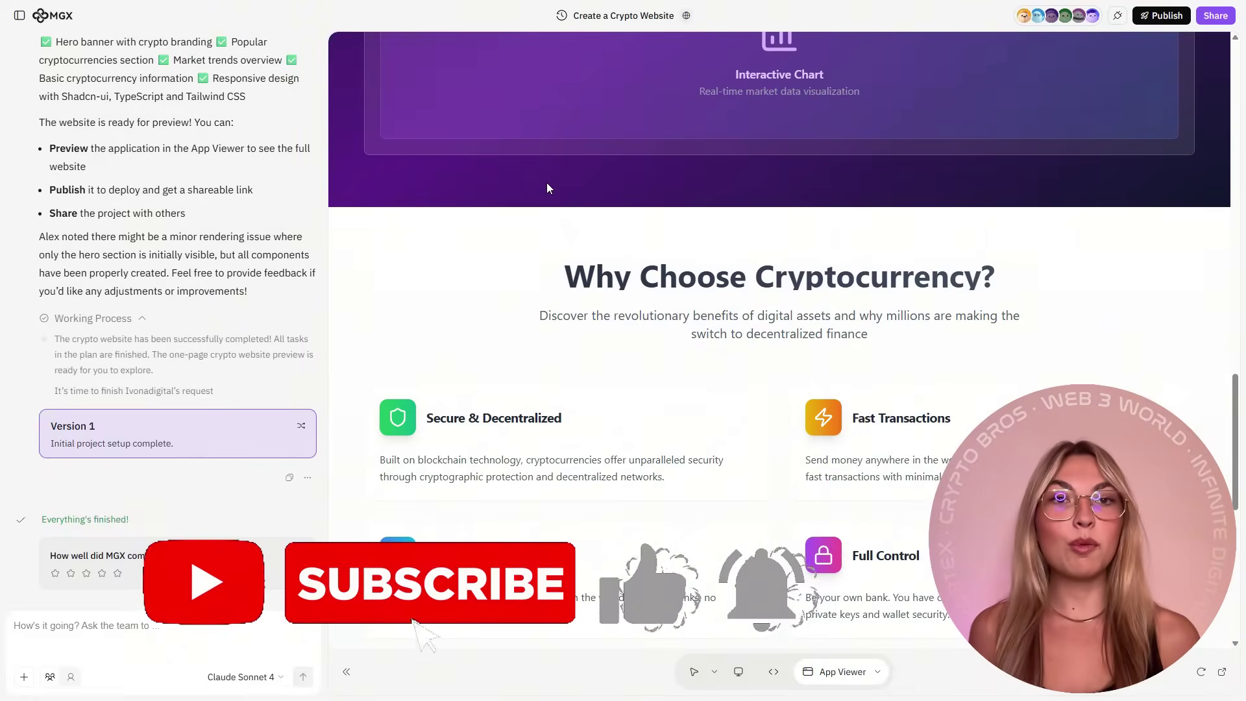
{"action": "scroll", "coordinate": [541, 208], "scroll_direction": "down", "scroll_amount": 1}
{"action": "scroll", "coordinate": [526, 234], "scroll_direction": "down", "scroll_amount": 3}
{"action": "scroll", "coordinate": [508, 256], "scroll_direction": "down", "scroll_amount": 3}
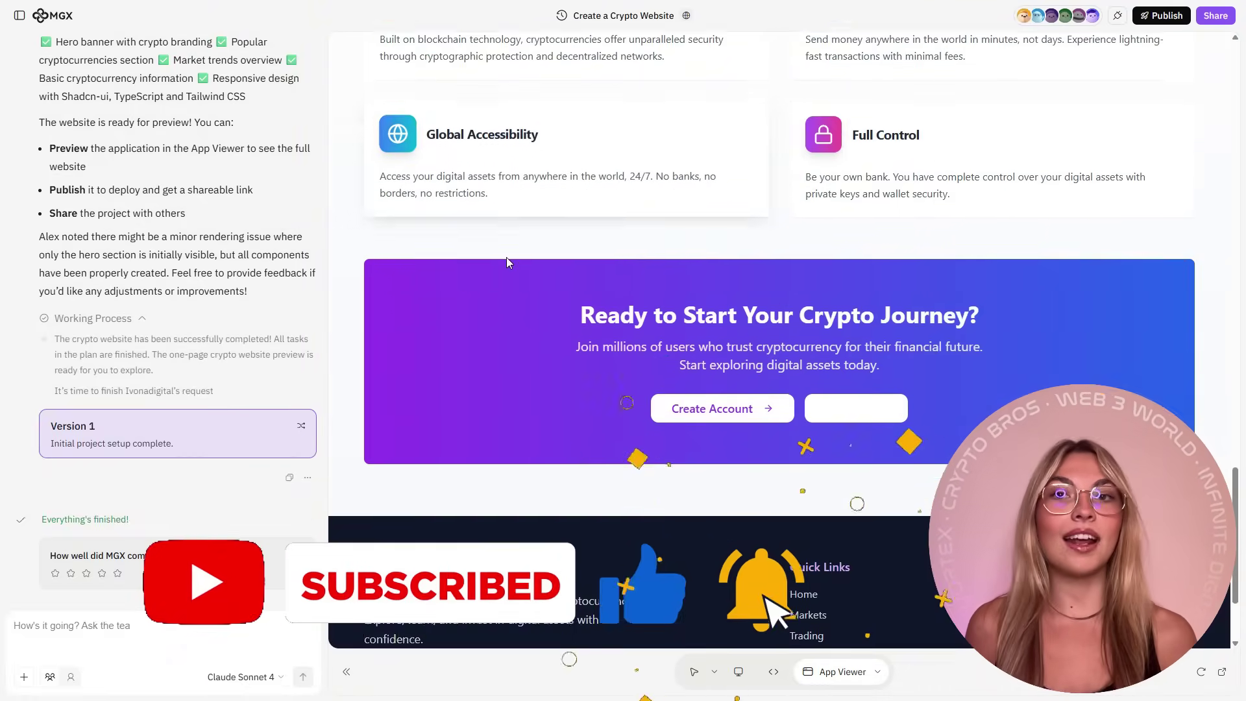
{"action": "scroll", "coordinate": [506, 260], "scroll_direction": "down", "scroll_amount": 1}
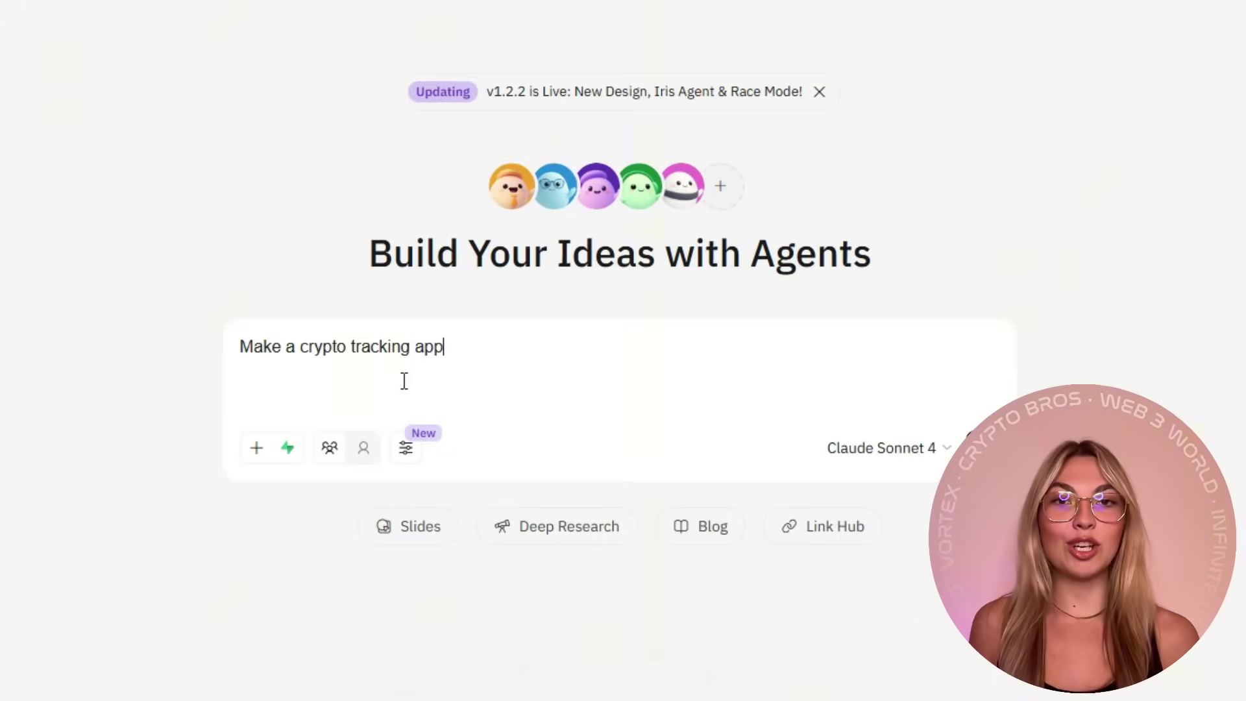
Enable Race Mode in the generation options for the crypto tracking app request.
{"action": "left_click", "coordinate": [408, 445]}
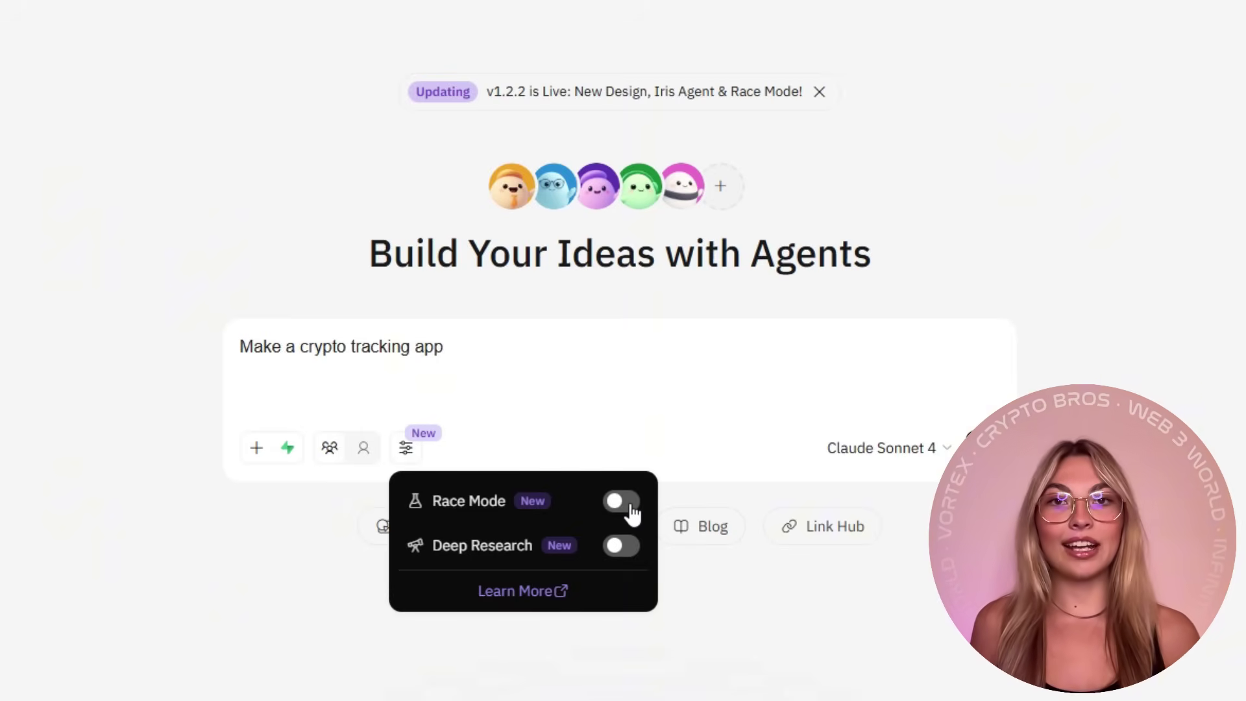
{"action": "left_click", "coordinate": [623, 502]}
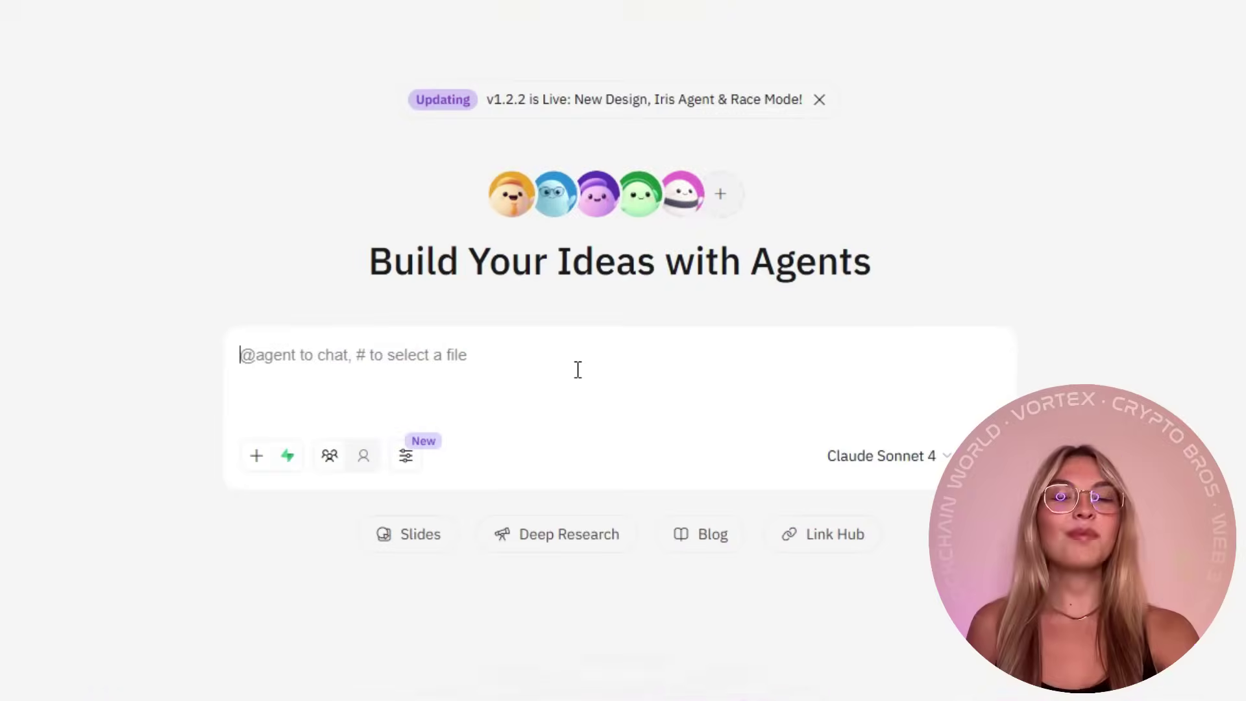
{"action": "type", "text": "Create great looking Real-Time Crypto Tracker with AI Insights"}
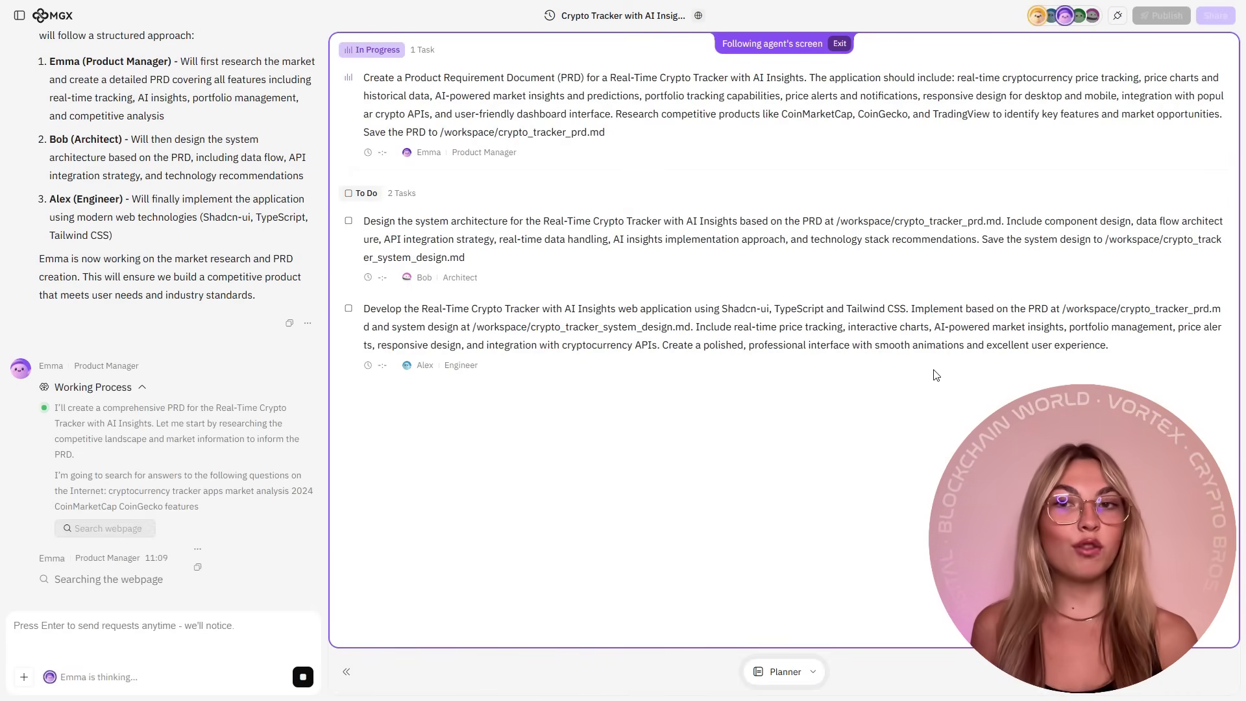
{"action": "type", "text": "Don't worry"}
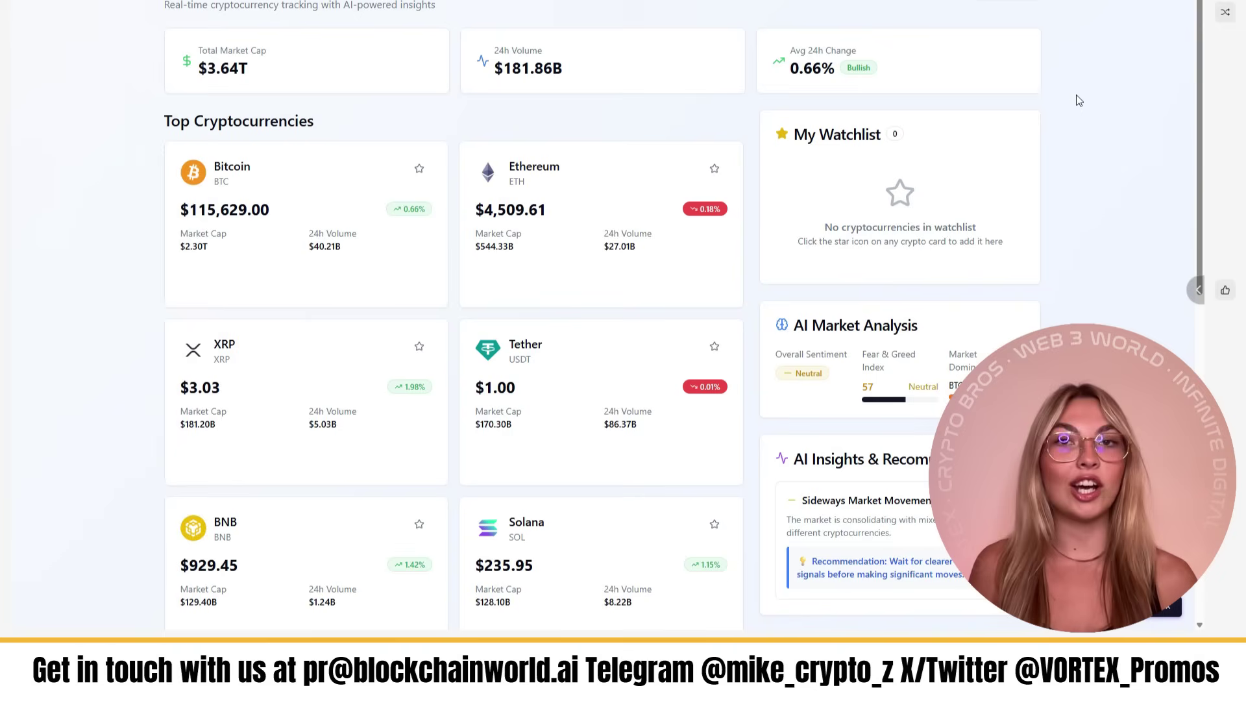
Reload the coin data and switch the Bitcoin chart between 1D, 7D and 30D.
{"action": "left_click", "coordinate": [1022, 4]}
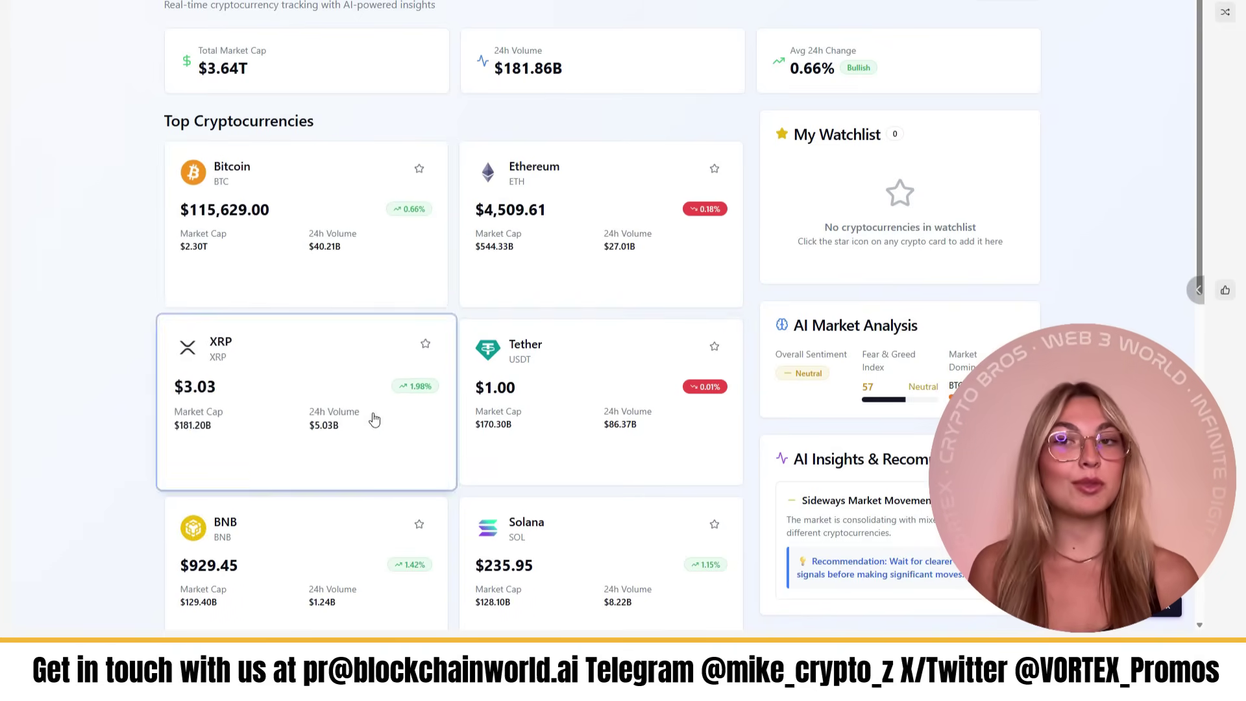
{"action": "scroll", "coordinate": [566, 171], "scroll_direction": "down", "scroll_amount": 2}
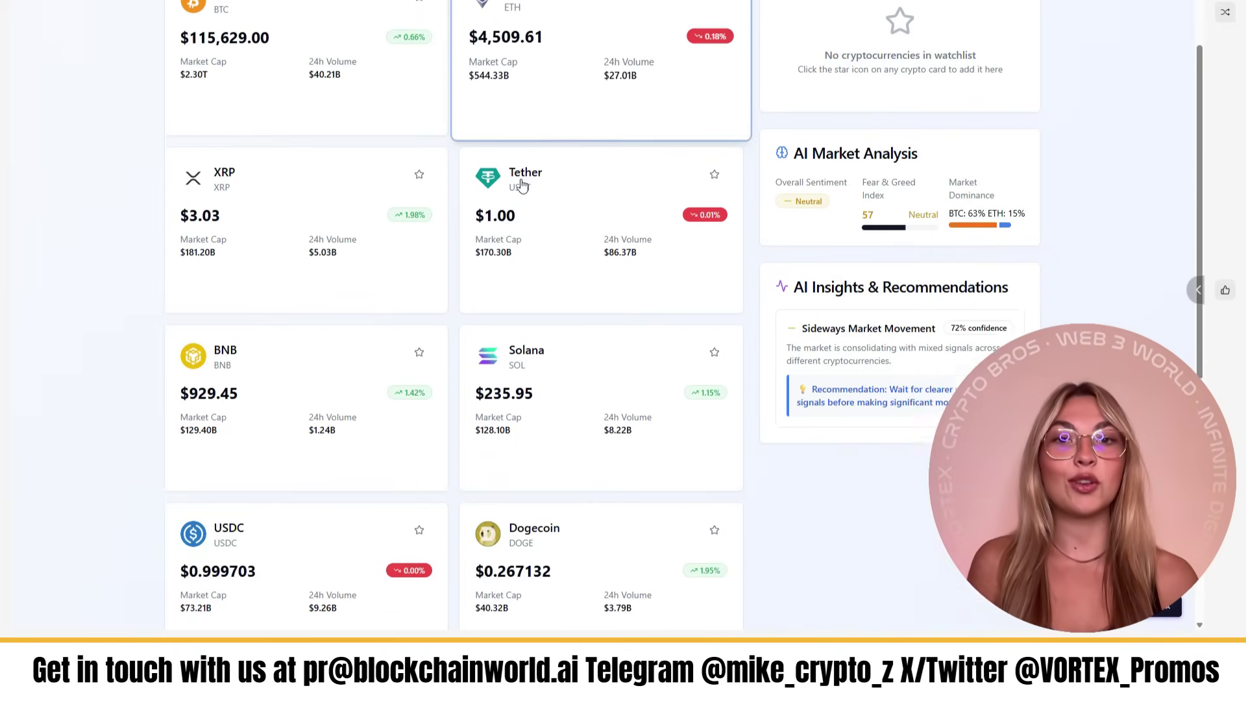
{"action": "scroll", "coordinate": [520, 184], "scroll_direction": "down", "scroll_amount": 1}
{"action": "scroll", "coordinate": [552, 208], "scroll_direction": "down", "scroll_amount": 2}
{"action": "scroll", "coordinate": [612, 245], "scroll_direction": "down", "scroll_amount": 1}
{"action": "scroll", "coordinate": [480, 446], "scroll_direction": "down", "scroll_amount": 2}
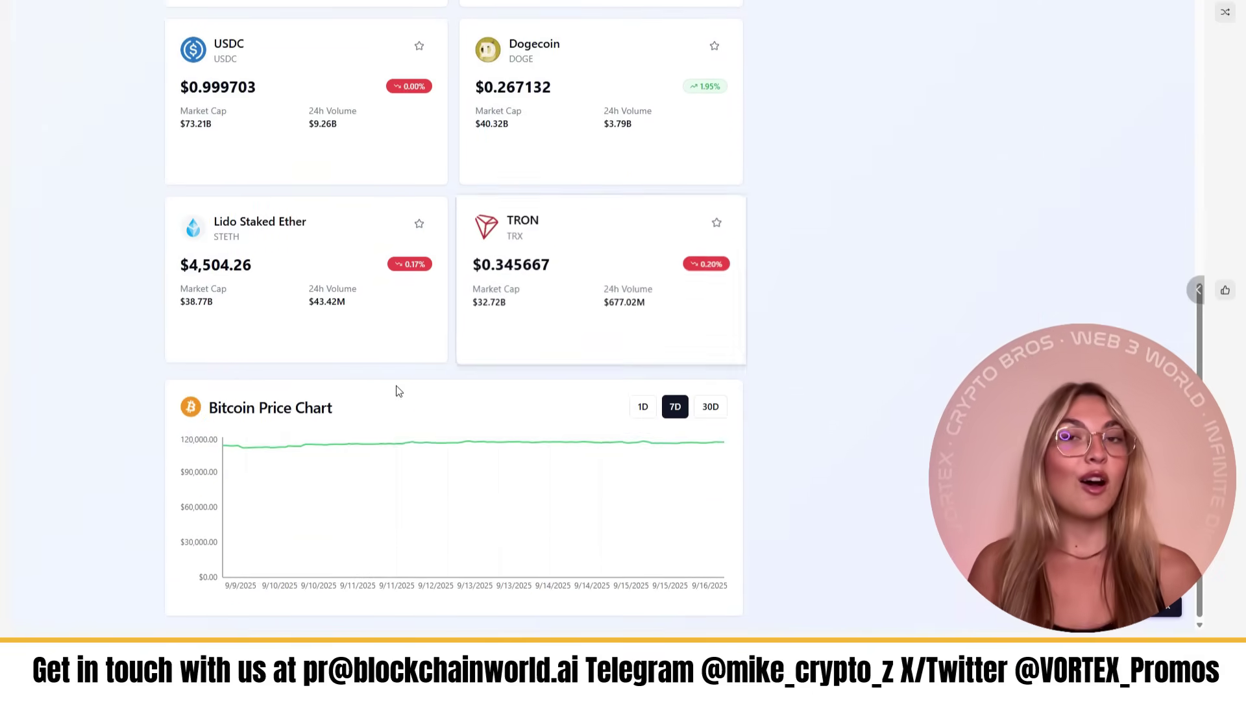
{"action": "left_click", "coordinate": [643, 406]}
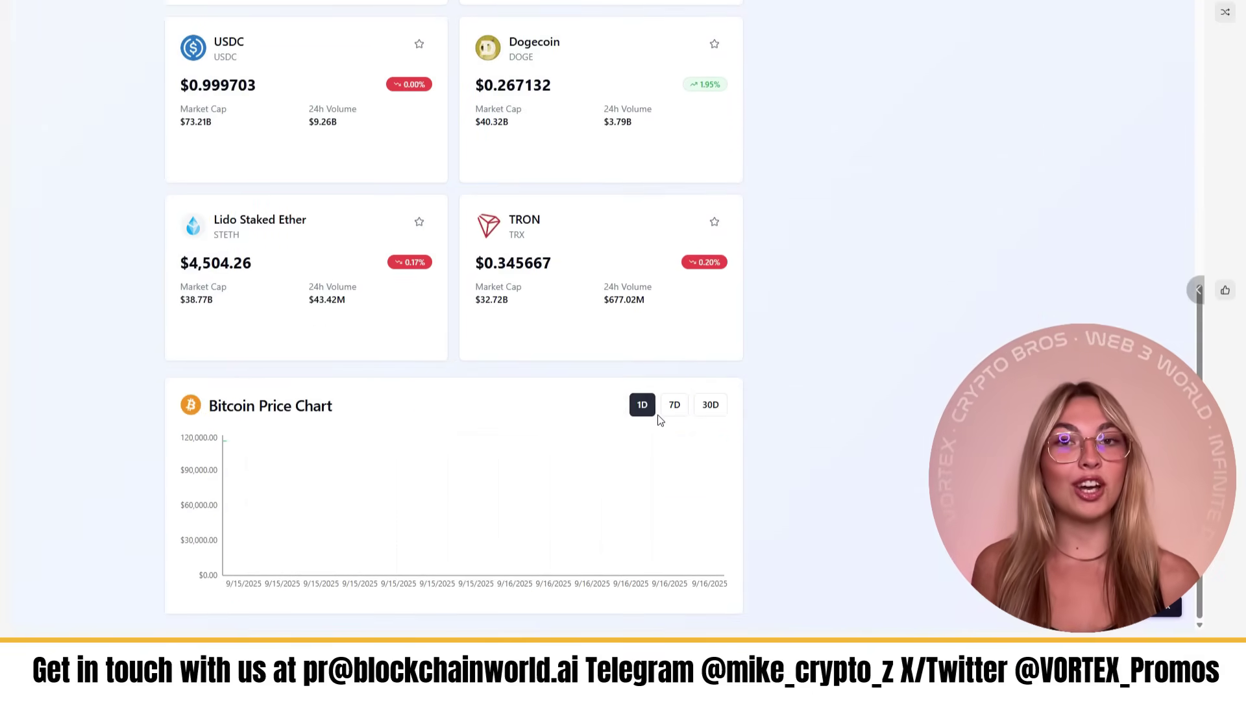
{"action": "left_click", "coordinate": [676, 406]}
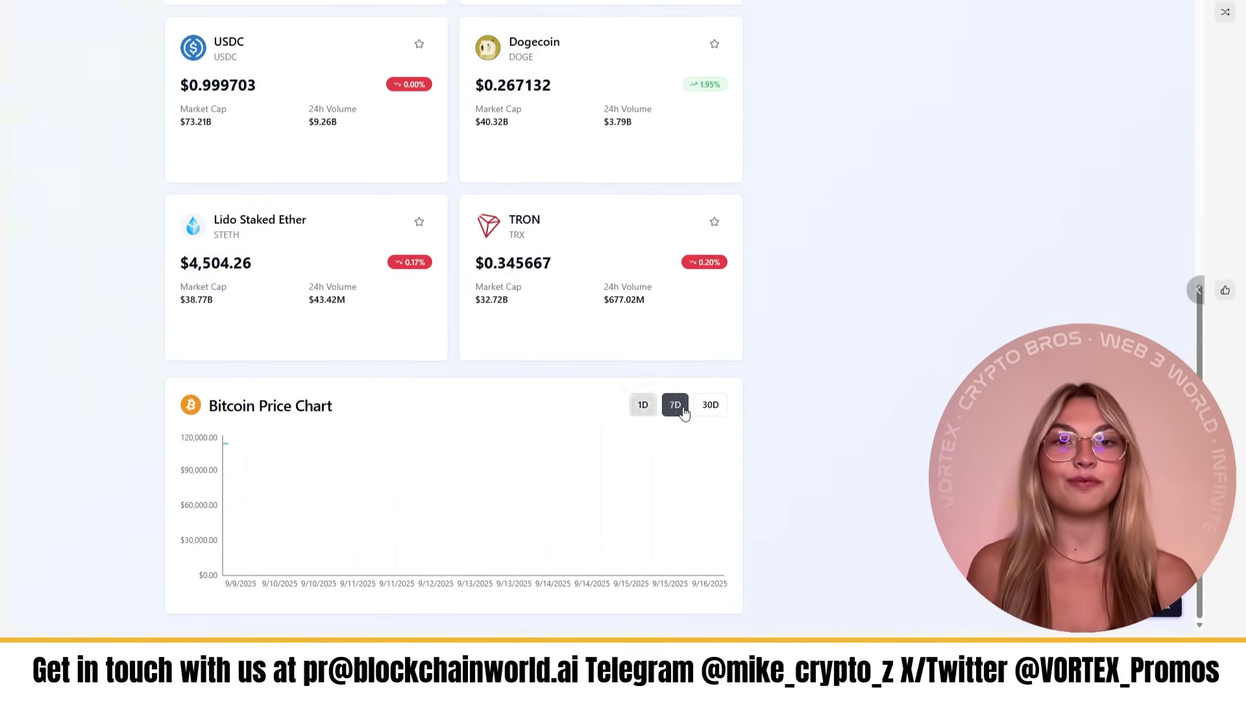
{"action": "left_click", "coordinate": [712, 407]}
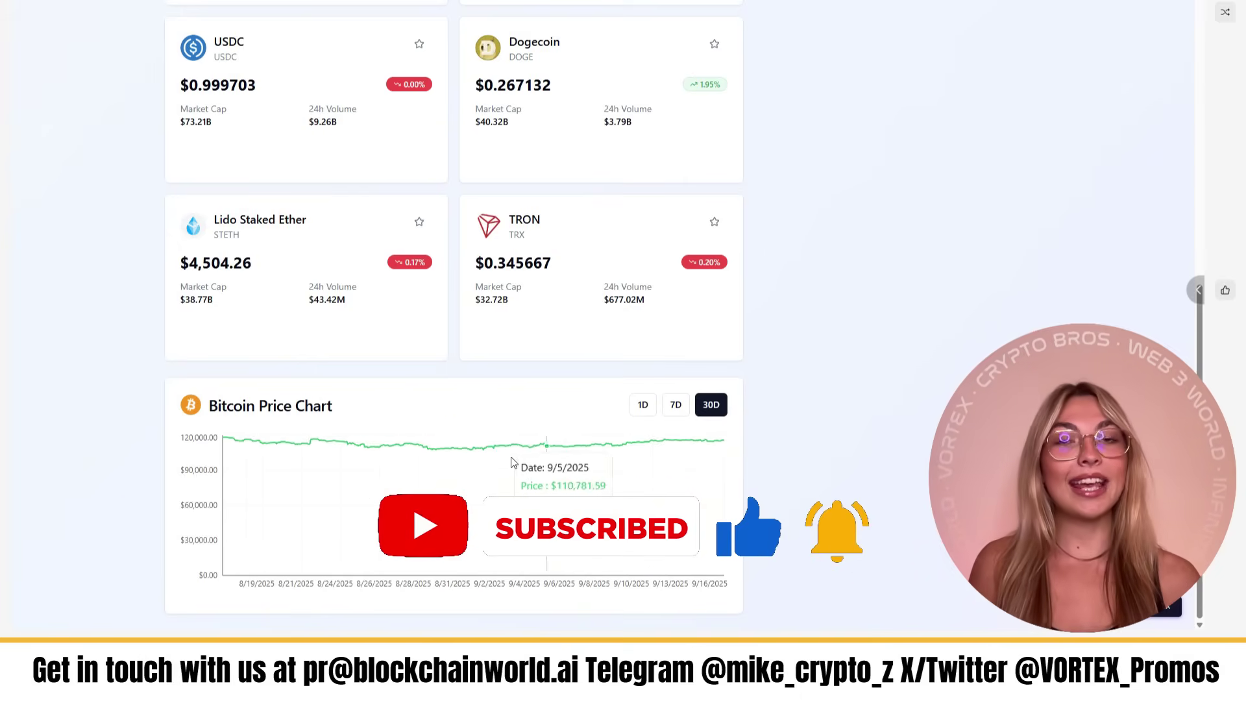
{"action": "scroll", "coordinate": [739, 468], "scroll_direction": "up", "scroll_amount": 2}
{"action": "scroll", "coordinate": [738, 467], "scroll_direction": "up", "scroll_amount": 3}
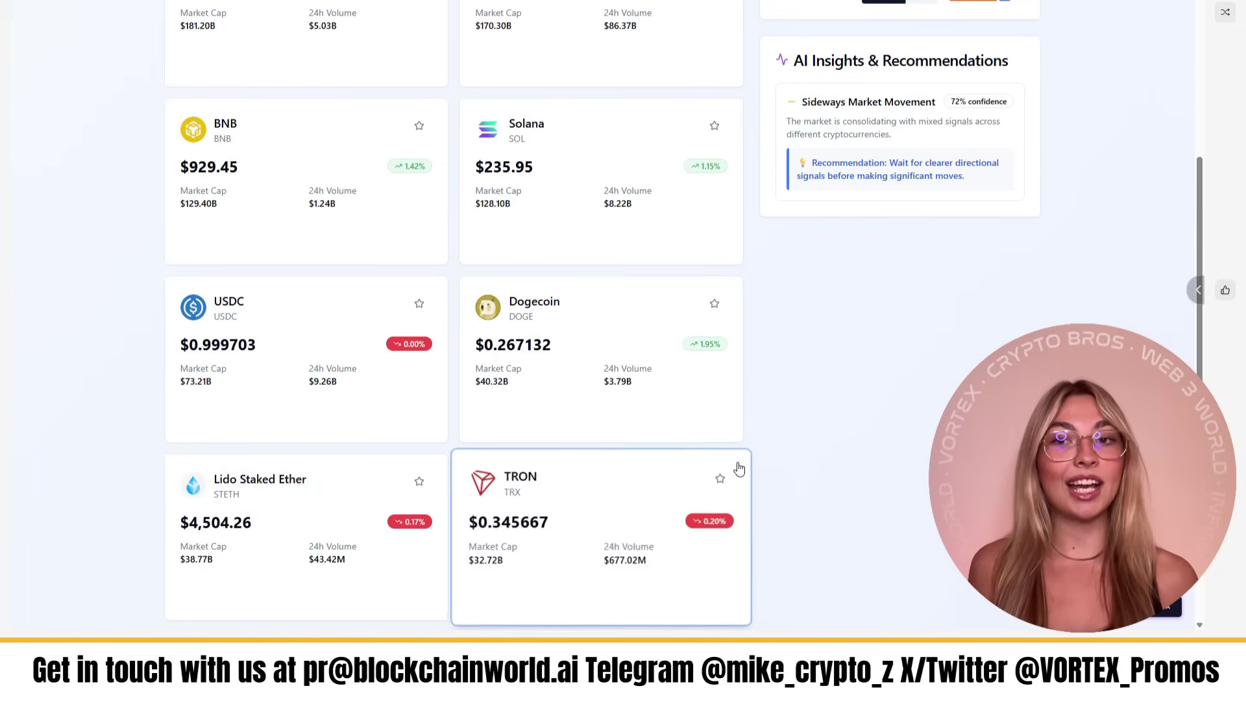
{"action": "scroll", "coordinate": [737, 468], "scroll_direction": "up", "scroll_amount": 3}
{"action": "scroll", "coordinate": [738, 465], "scroll_direction": "up", "scroll_amount": 1}
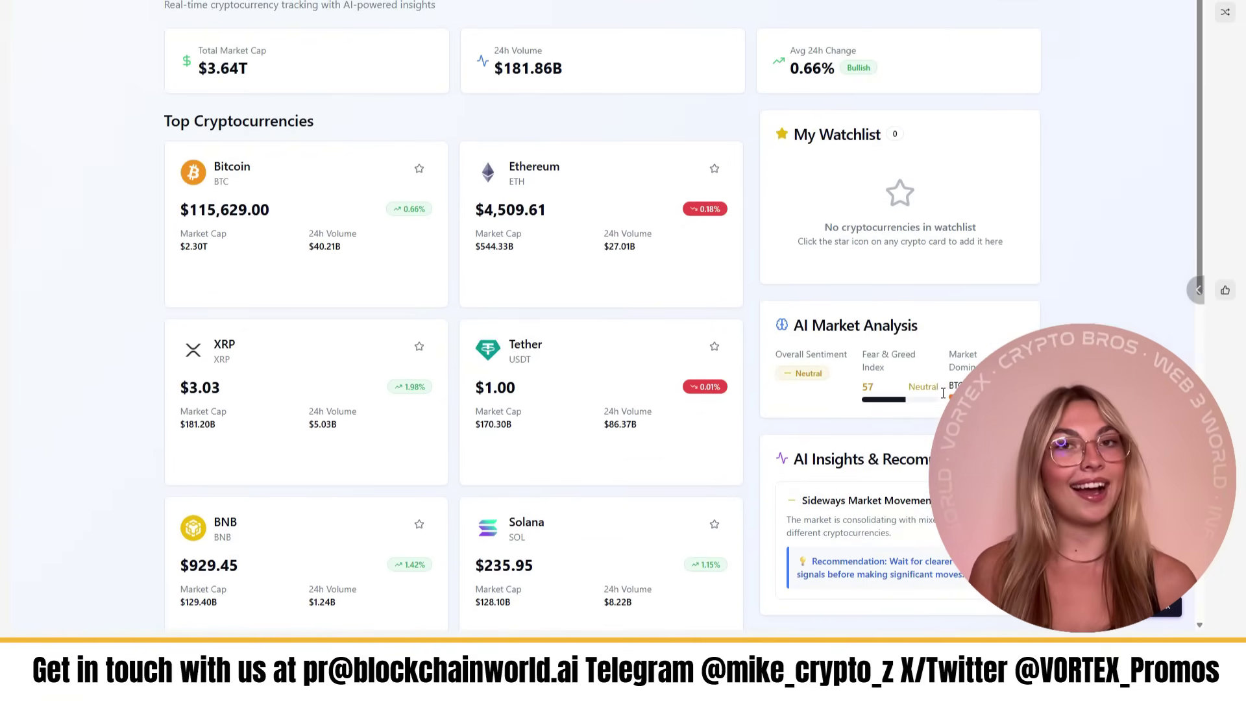